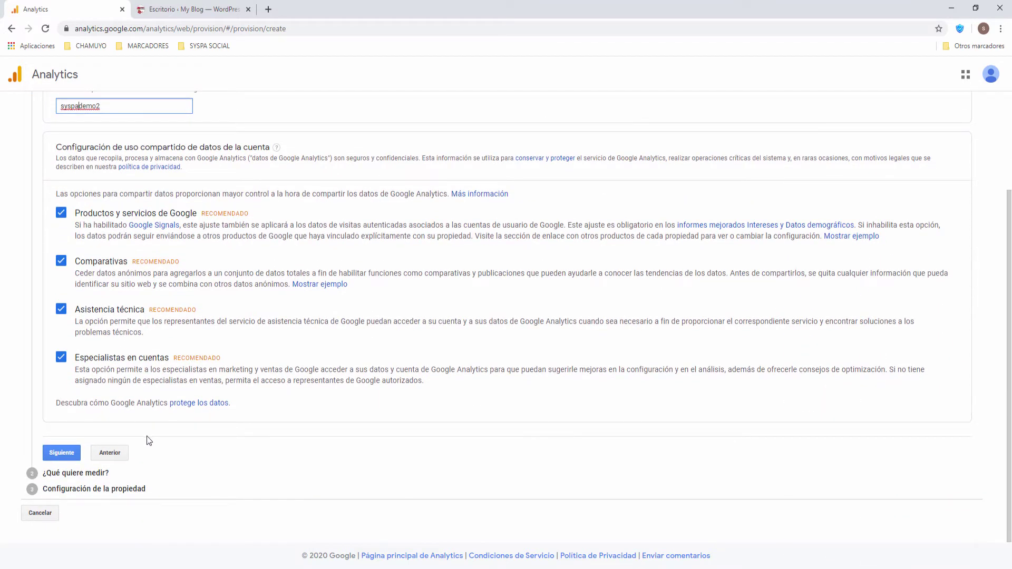
# Keep all four recommended data-sharing options enabled for the account and continue from the account setup
pyautogui.scroll(1, 147, 435)
pyautogui.scroll(1, 108, 209)
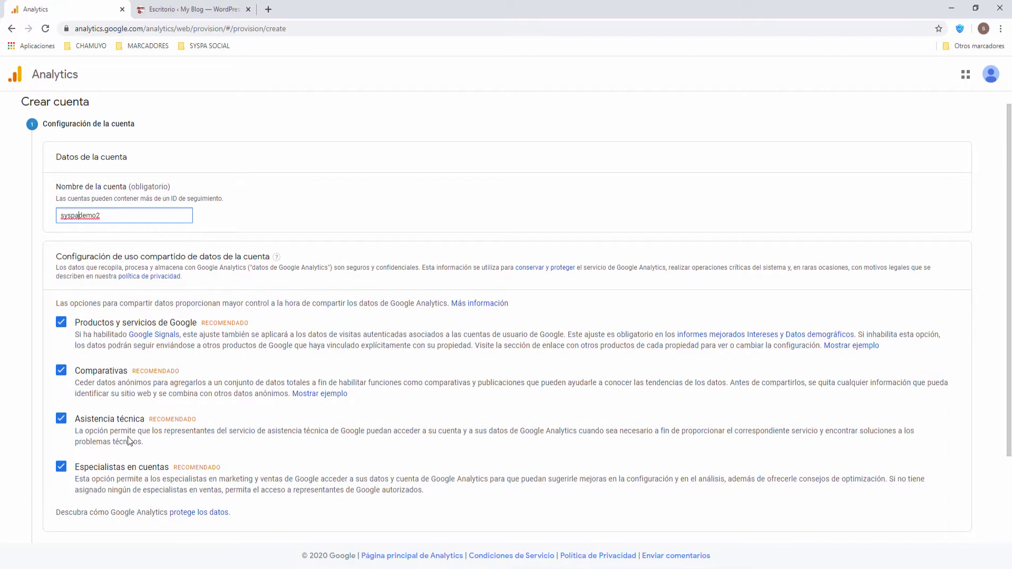
pyautogui.scroll(-1, 129, 440)
pyautogui.scroll(-1, 117, 488)
pyautogui.click(66, 454)
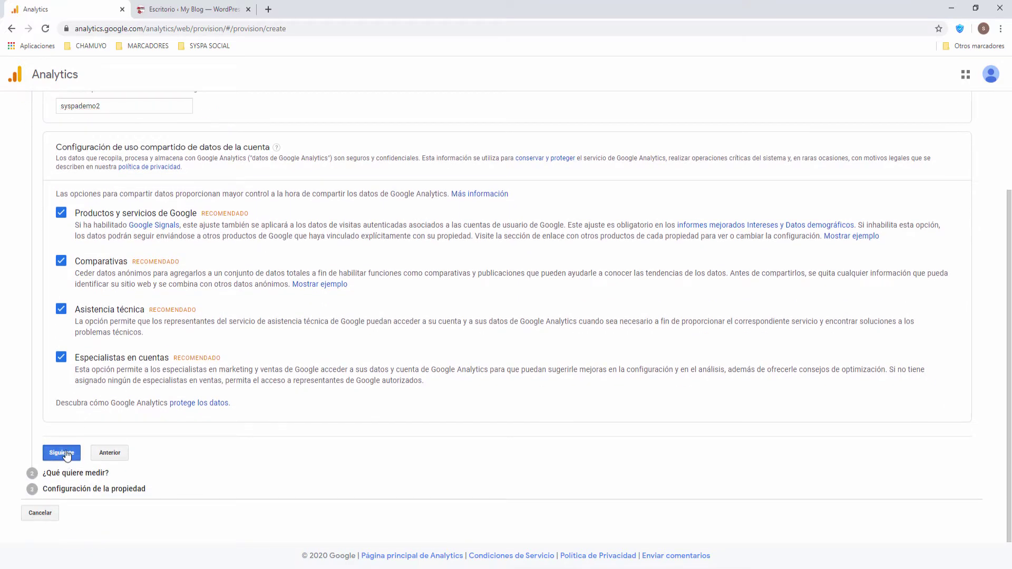
# Keep Web as the platform to measure and continue to the property setup
pyautogui.scroll(2, 183, 321)
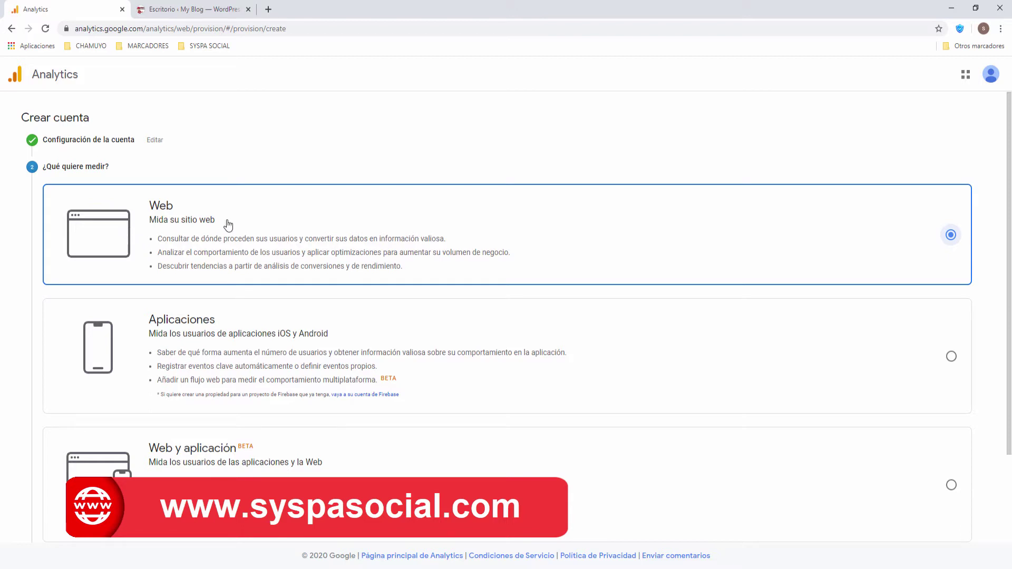
pyautogui.scroll(-2, 220, 271)
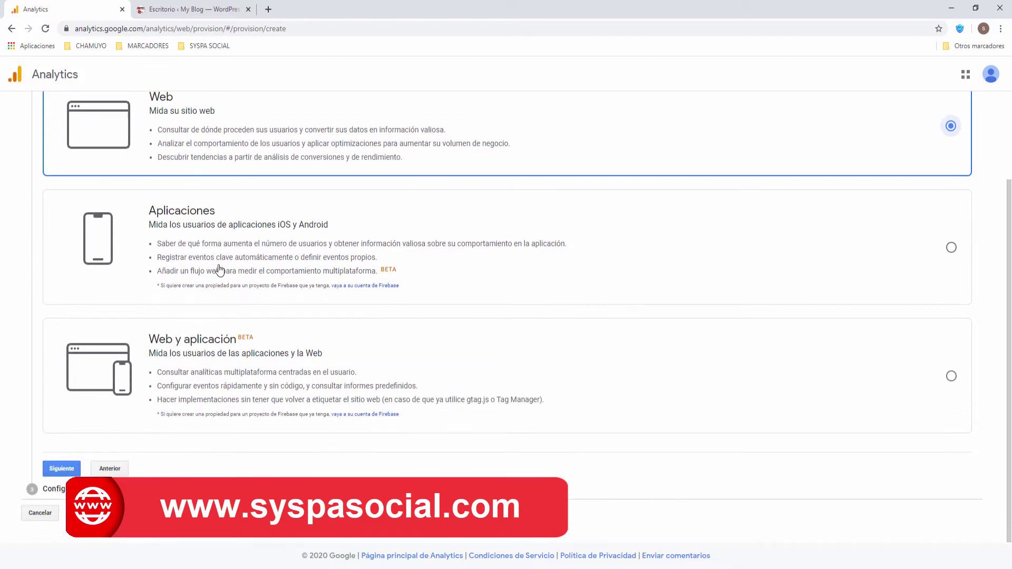
pyautogui.click(60, 470)
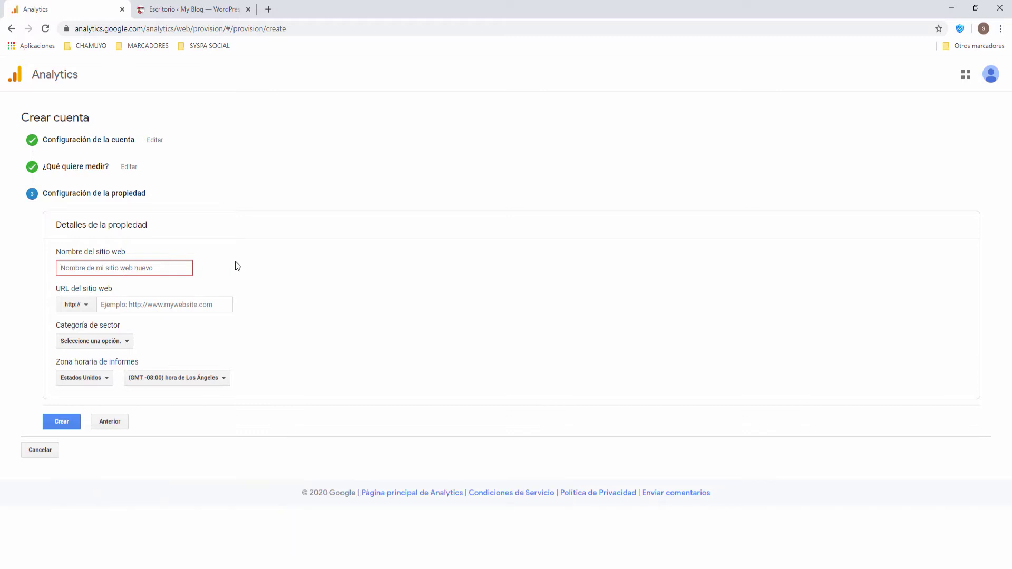
pyautogui.write('syspaso')
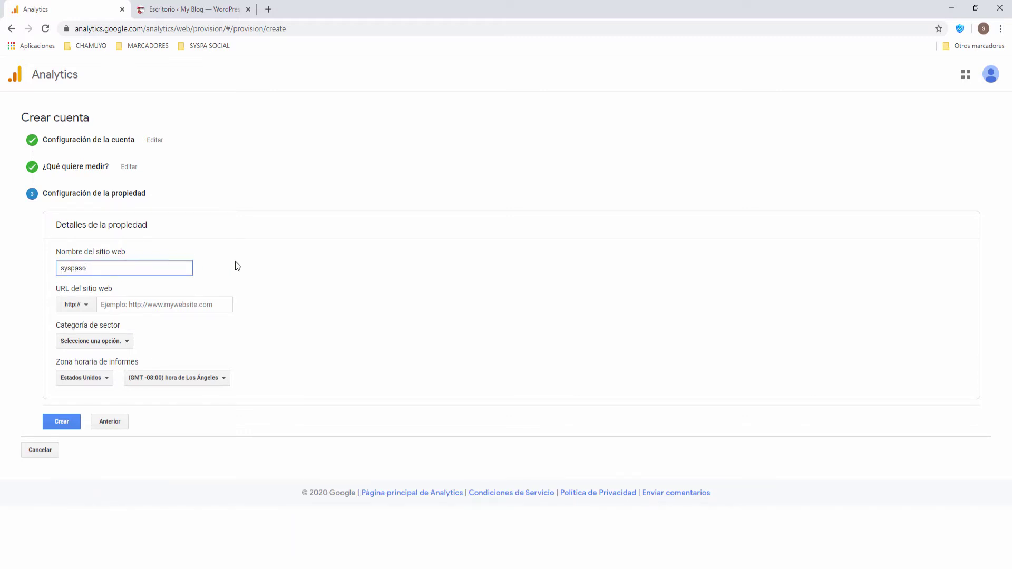
pyautogui.write('cialdemo2')
pyautogui.click(131, 307)
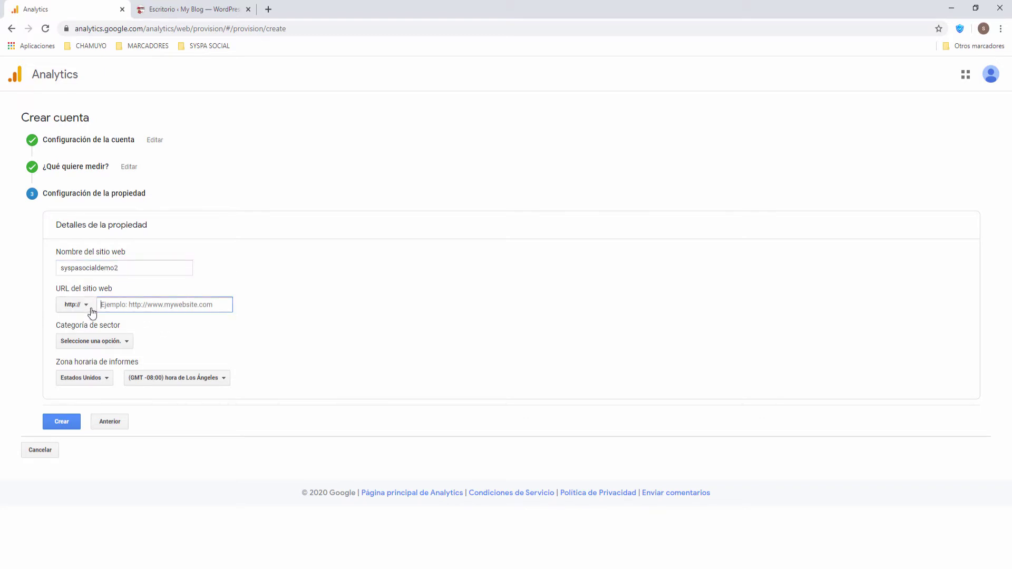
pyautogui.click(87, 308)
pyautogui.click(81, 344)
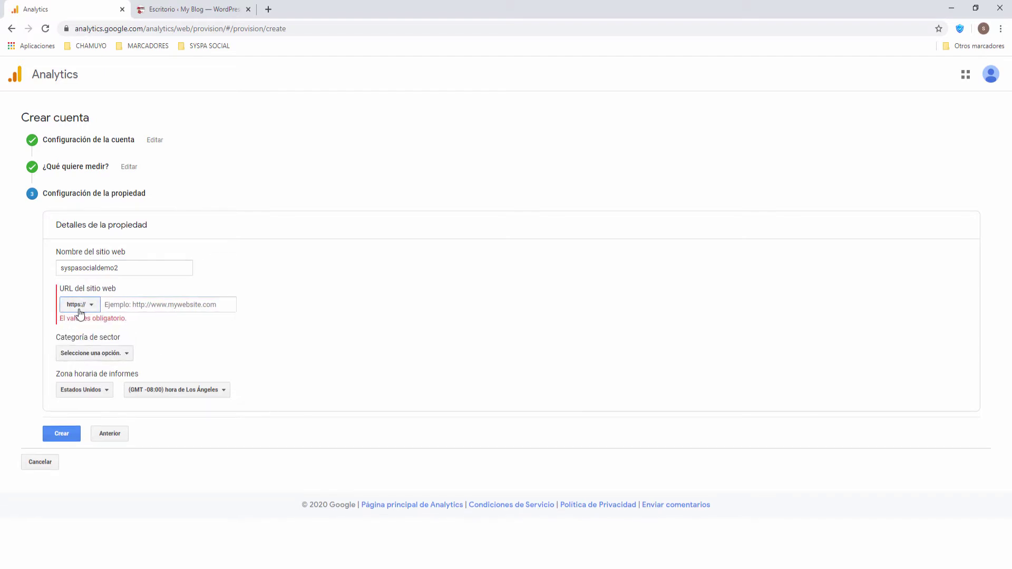
pyautogui.click(129, 306)
pyautogui.click(127, 308)
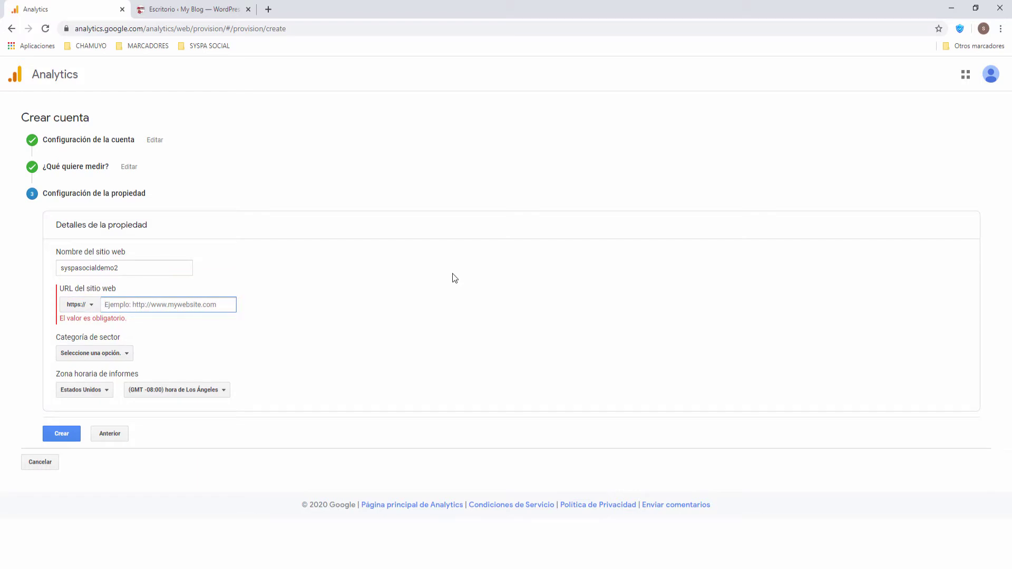
pyautogui.write('syspasocialdemo2.ga')
pyautogui.click(318, 339)
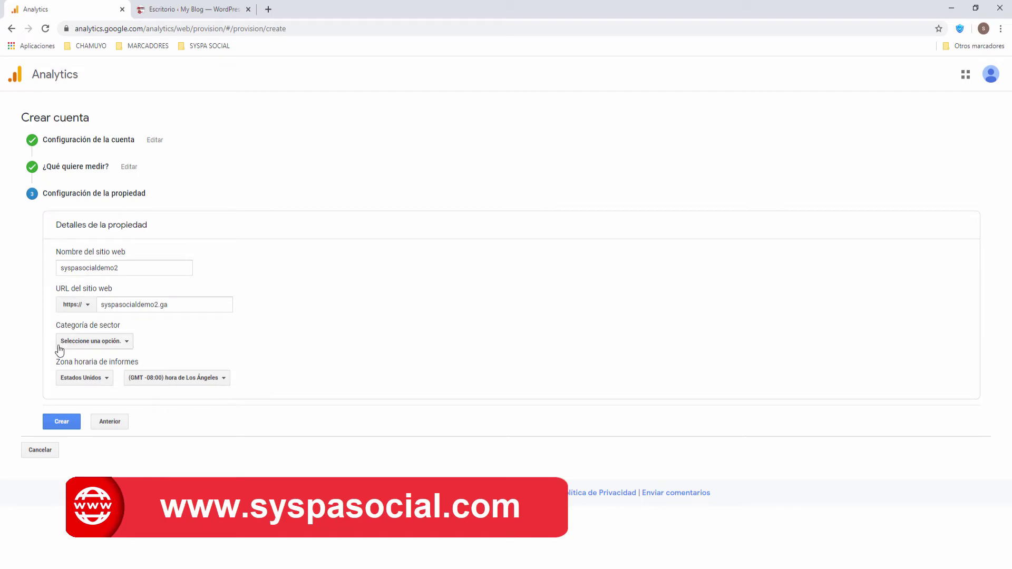
# Set the sector category to Arte y entretenimiento and the reporting time zone country to Argentina, then submit the property details
pyautogui.click(126, 343)
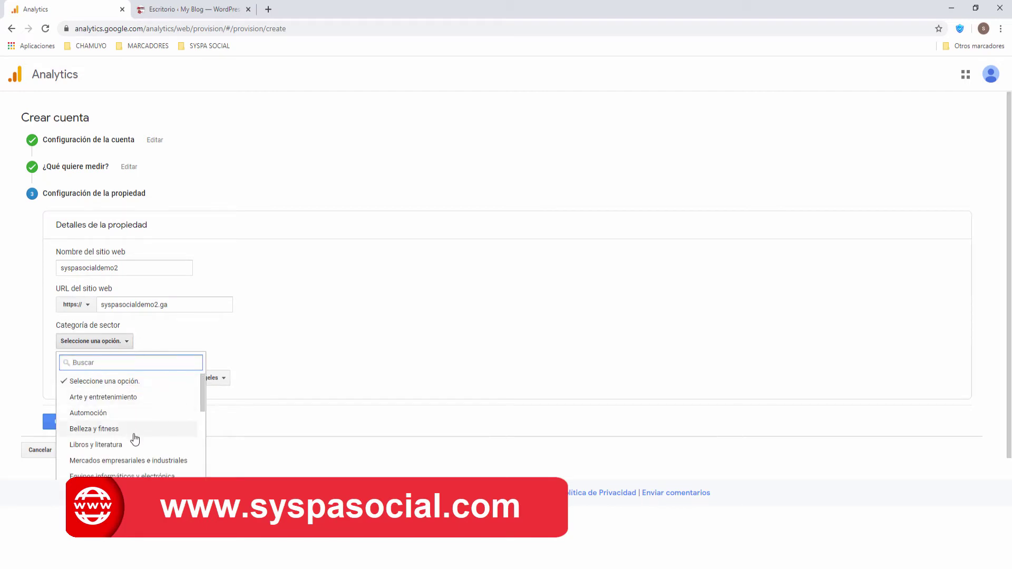
pyautogui.click(119, 397)
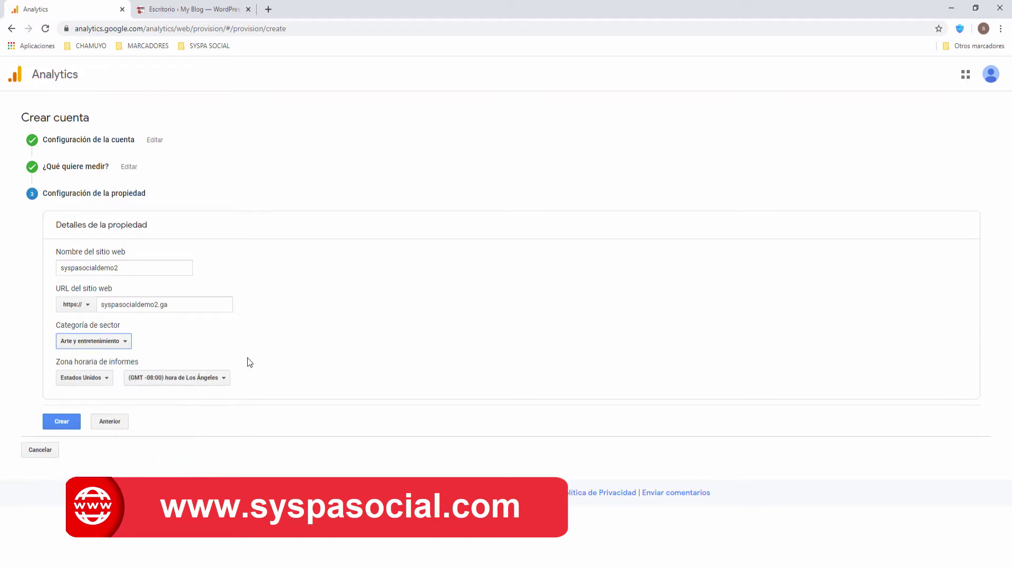
pyautogui.click(106, 384)
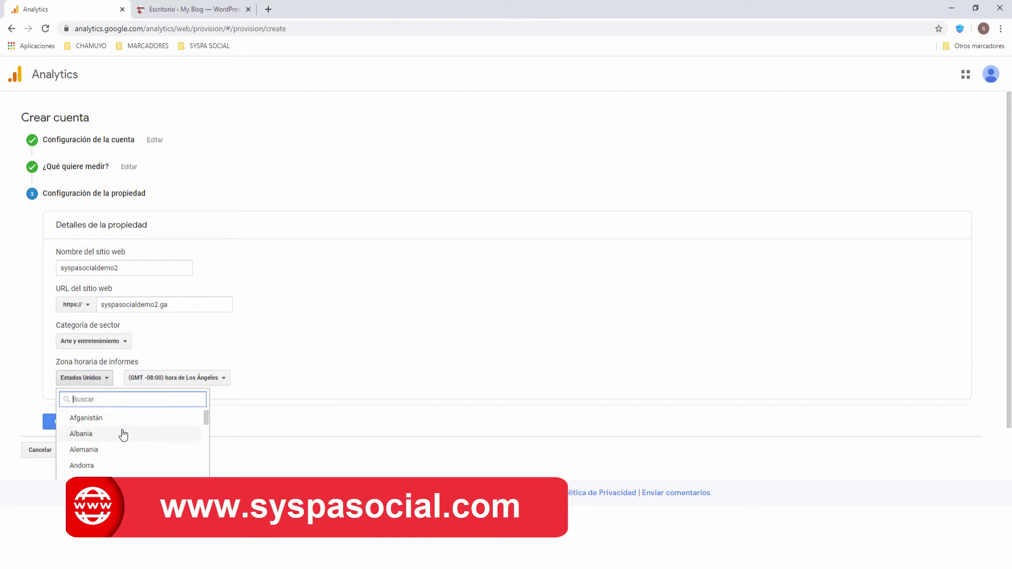
pyautogui.scroll(-1, 119, 435)
pyautogui.click(87, 474)
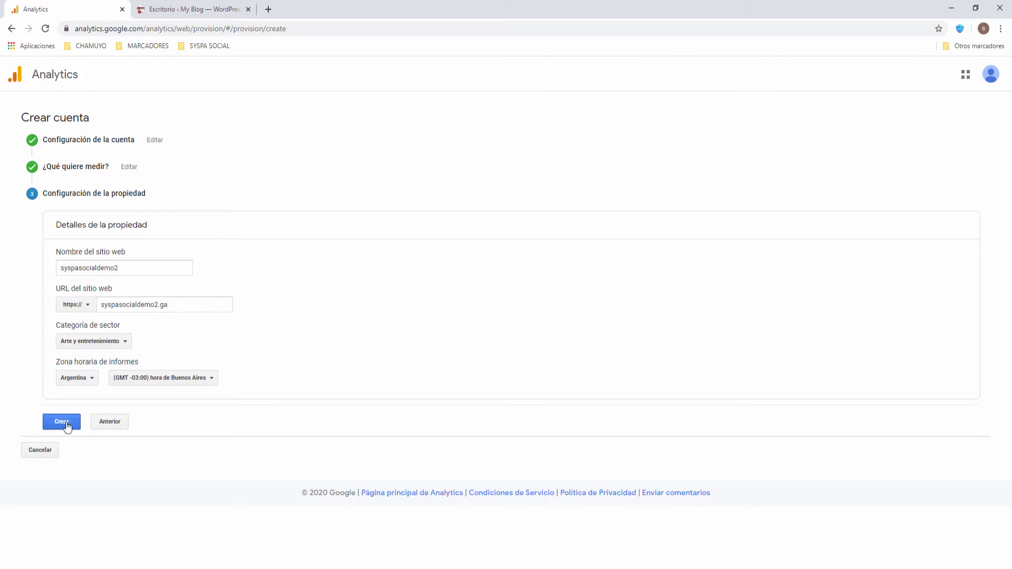
pyautogui.click(62, 425)
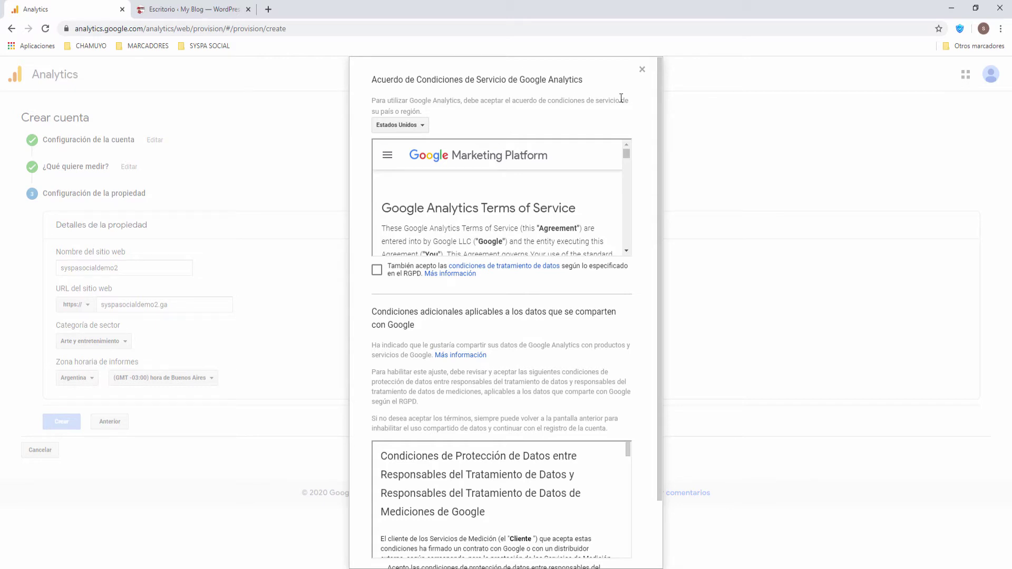
# Review the Google Analytics terms of service, then accept the data processing terms and the additional data protection terms
pyautogui.scroll(-10, 483, 206)
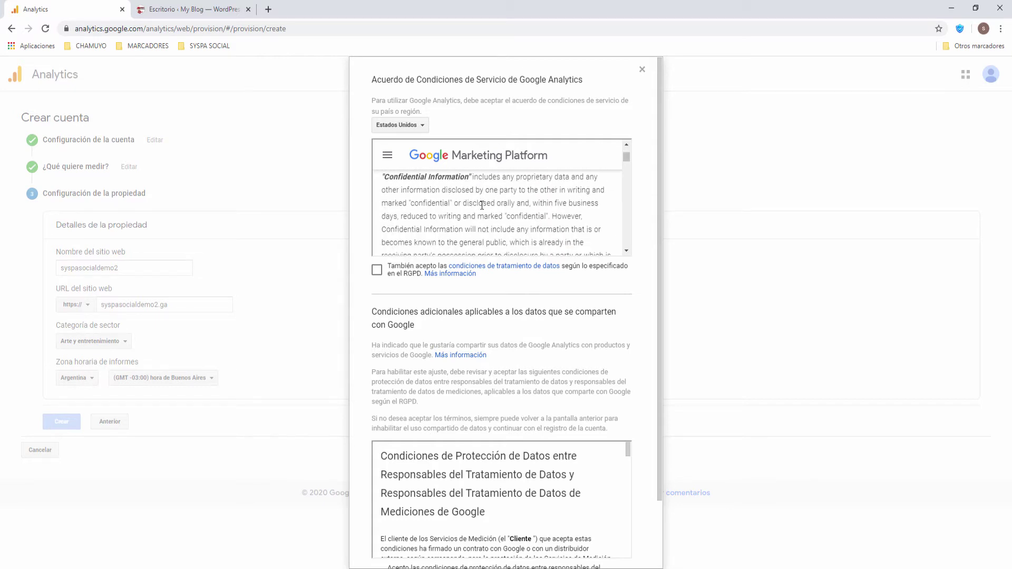
pyautogui.scroll(-12, 483, 206)
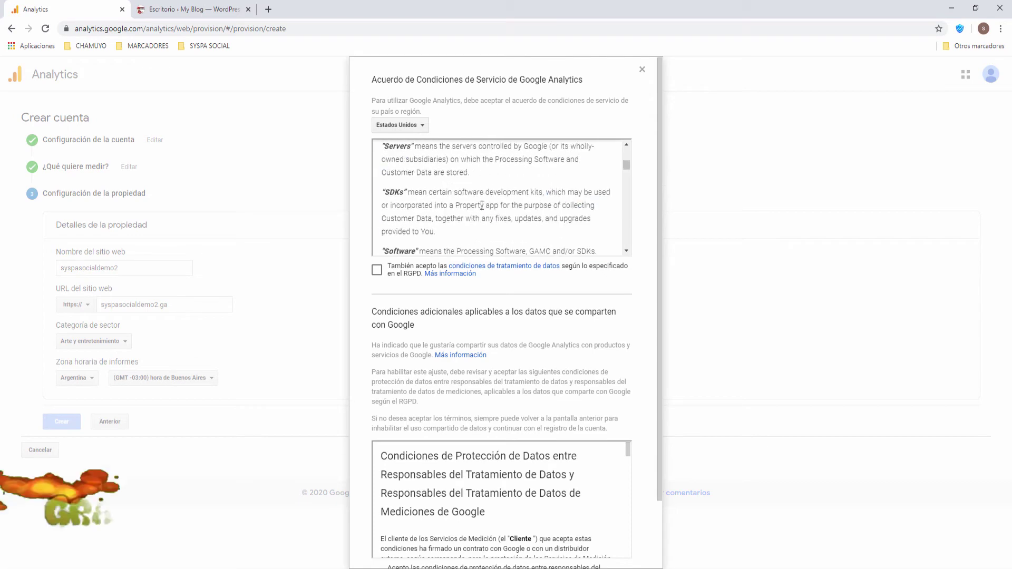
pyautogui.scroll(-12, 483, 205)
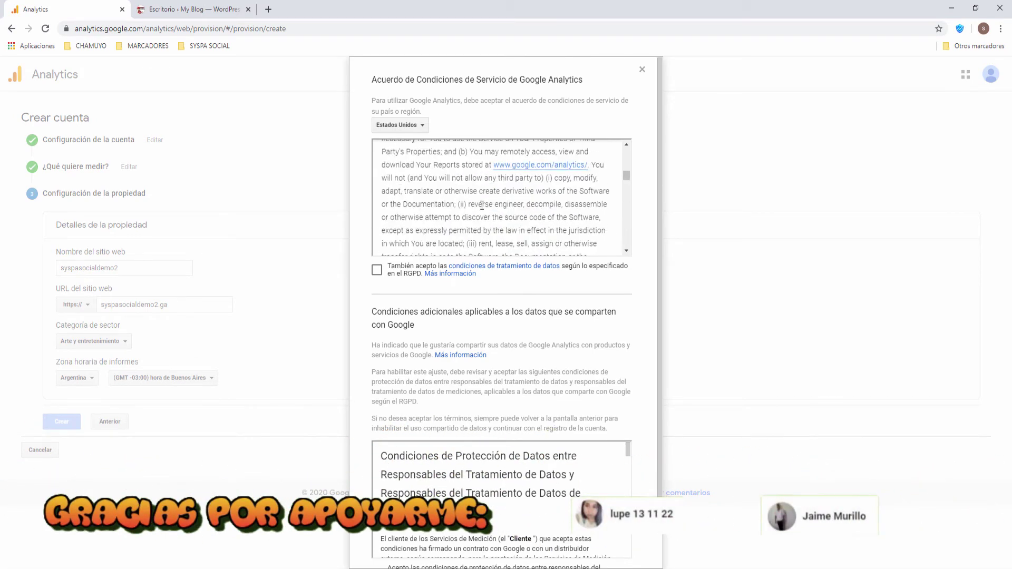
pyautogui.scroll(-3, 480, 211)
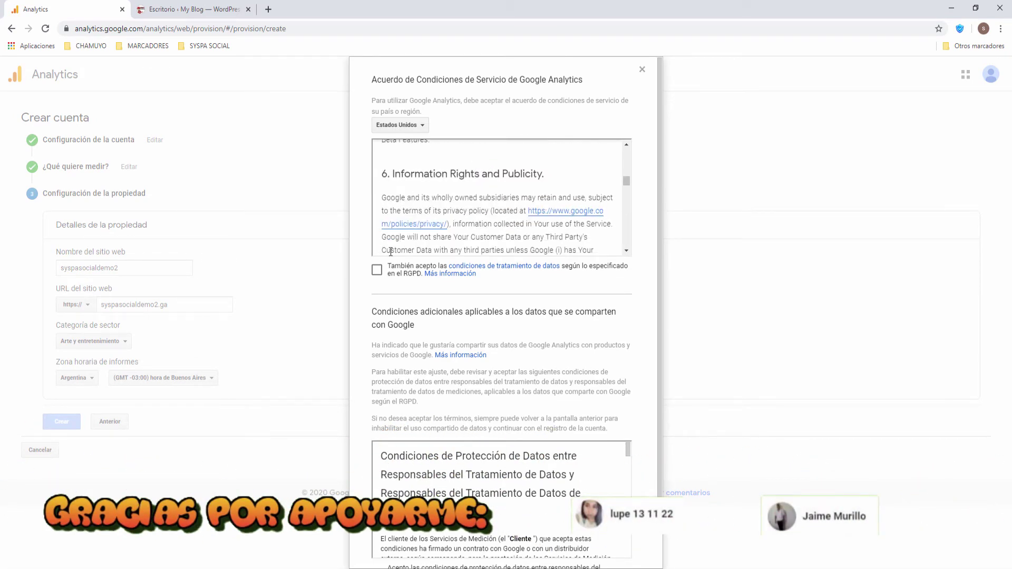
pyautogui.click(376, 270)
pyautogui.scroll(-2, 650, 348)
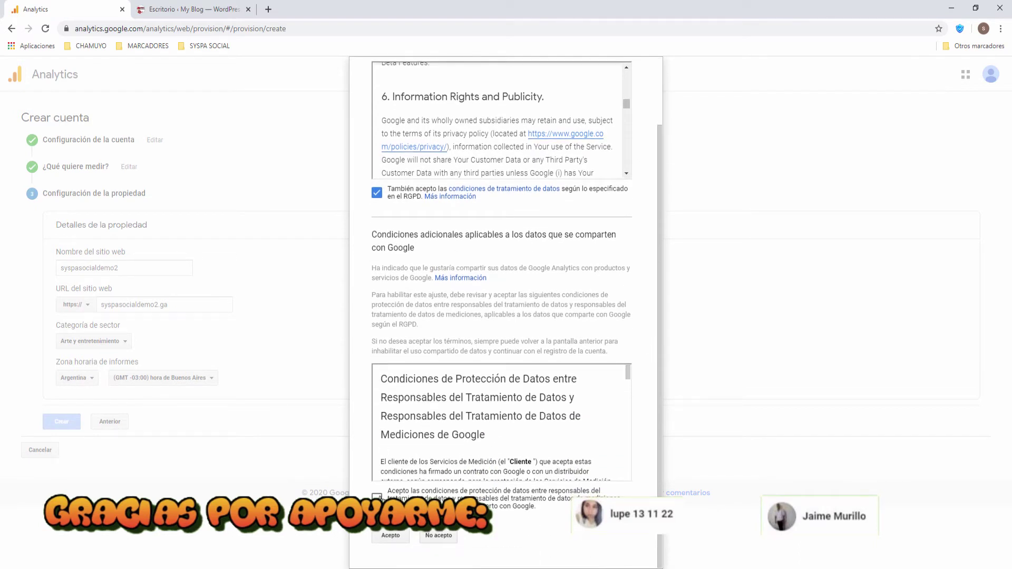
pyautogui.click(376, 498)
pyautogui.click(398, 538)
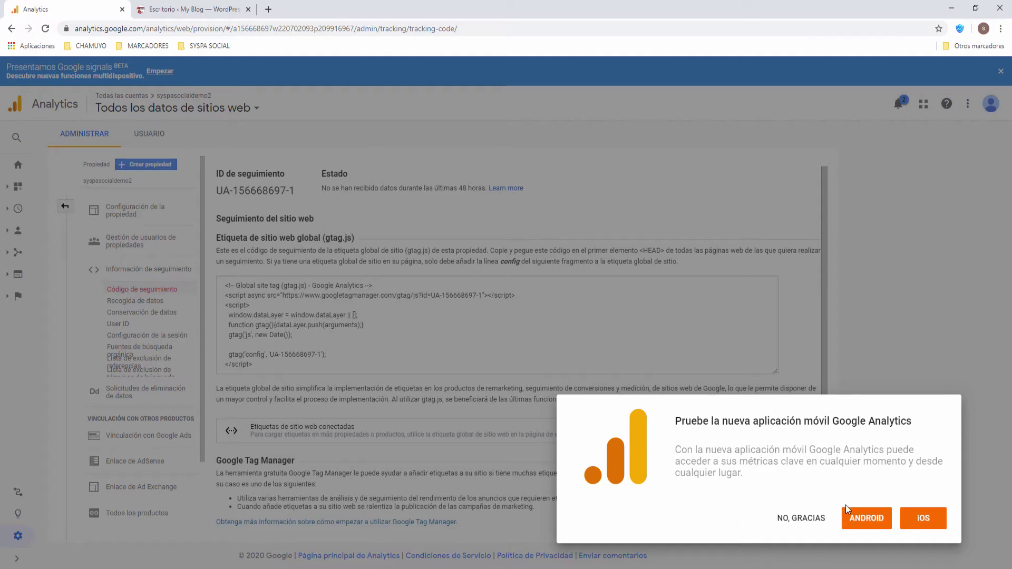
# Decline the mobile app offer and copy the complete global site tag (gtag.js) code of the new property
pyautogui.click(797, 522)
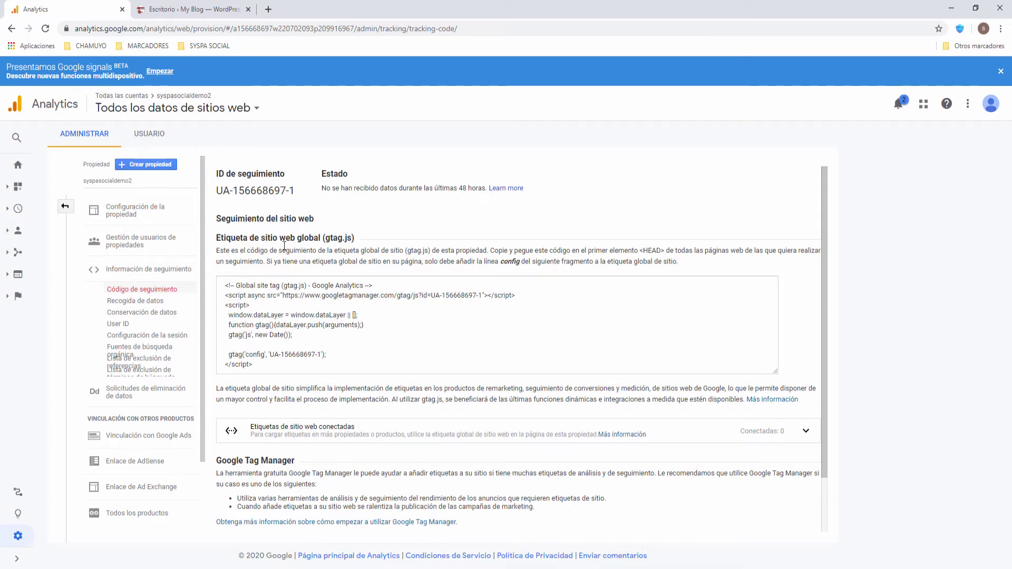
pyautogui.moveTo(215, 191); pyautogui.dragTo(295, 192)
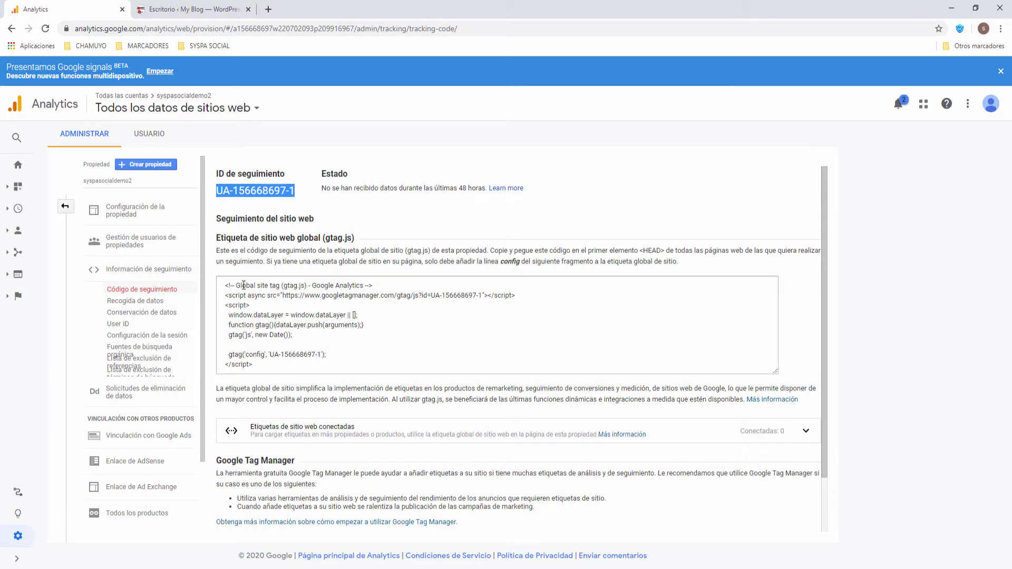
pyautogui.moveTo(218, 239); pyautogui.dragTo(366, 240)
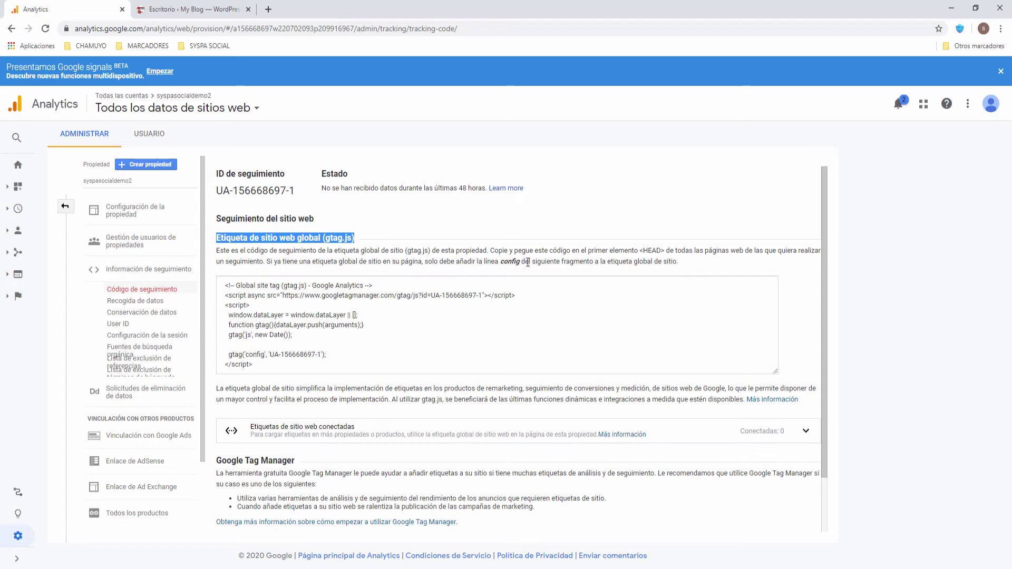
pyautogui.doubleClick(654, 250)
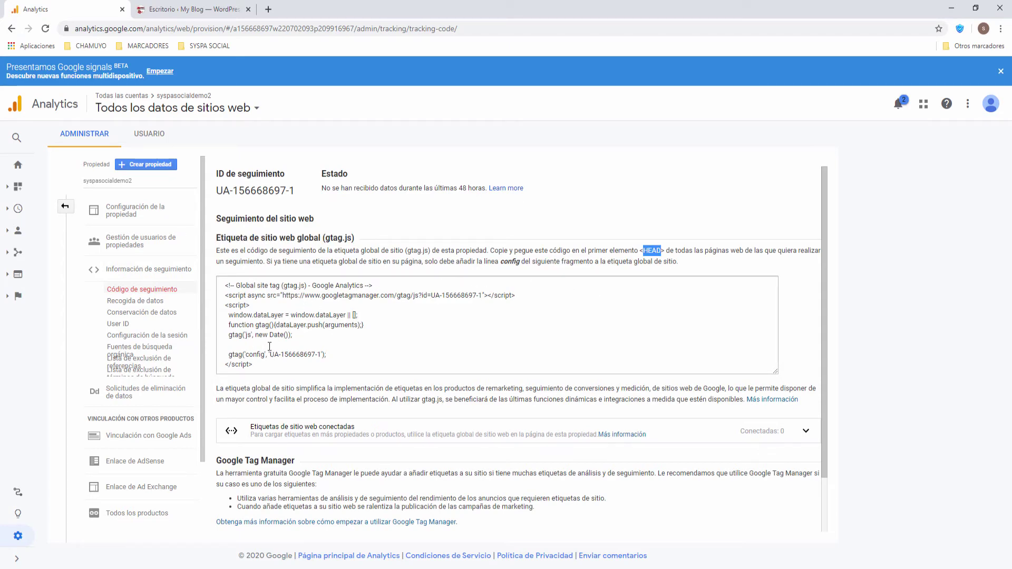
pyautogui.moveTo(225, 287); pyautogui.dragTo(278, 369)
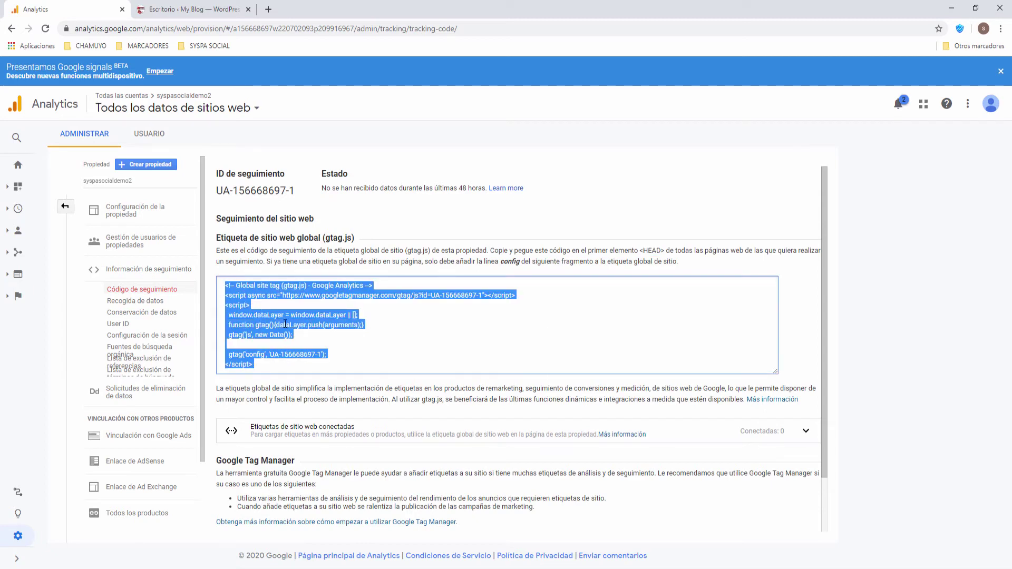
pyautogui.rightClick(286, 324)
pyautogui.click(299, 331)
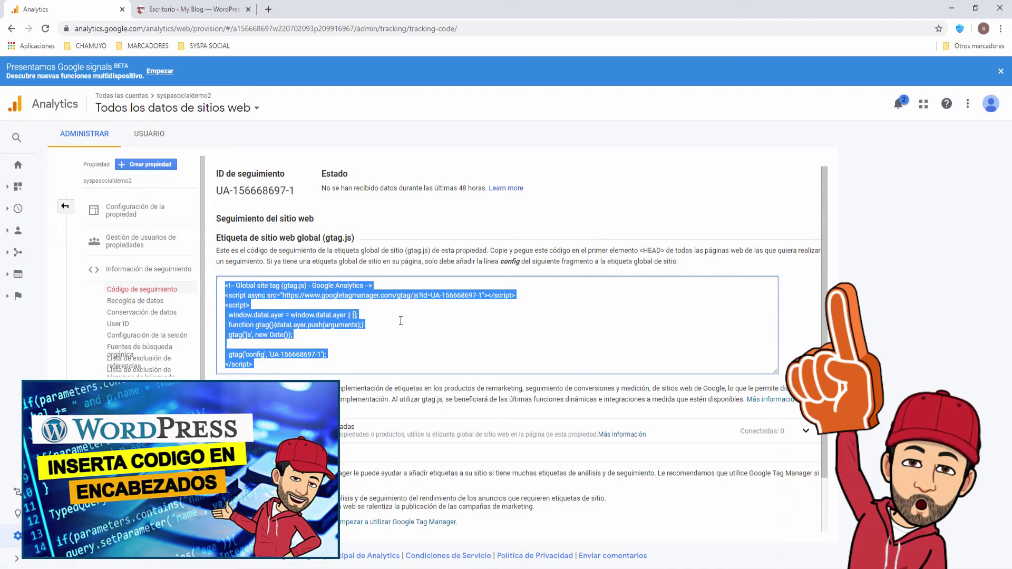
# Switch to the WordPress admin and open the Insert Headers and Footers settings
pyautogui.click(191, 11)
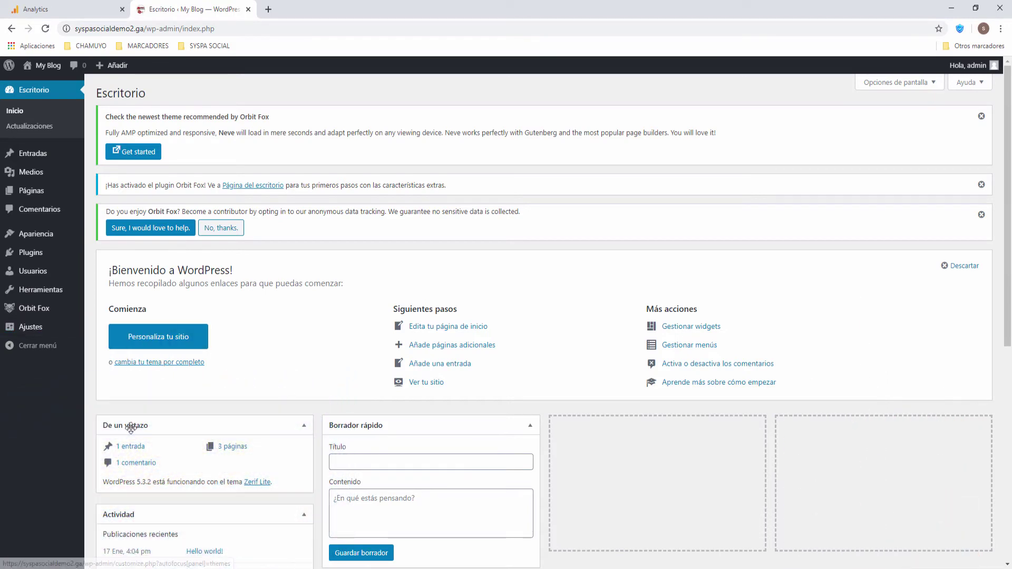
pyautogui.moveTo(42, 329)
pyautogui.click(135, 442)
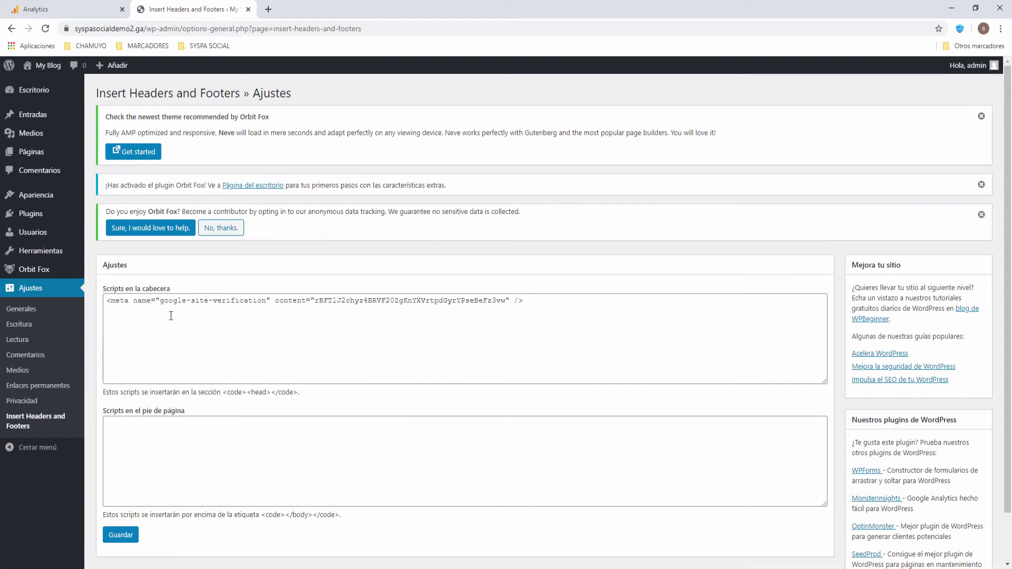
# Paste the copied gtag.js code after the google-site-verification meta tag in the header scripts and save the settings
pyautogui.moveTo(547, 302); pyautogui.dragTo(98, 308)
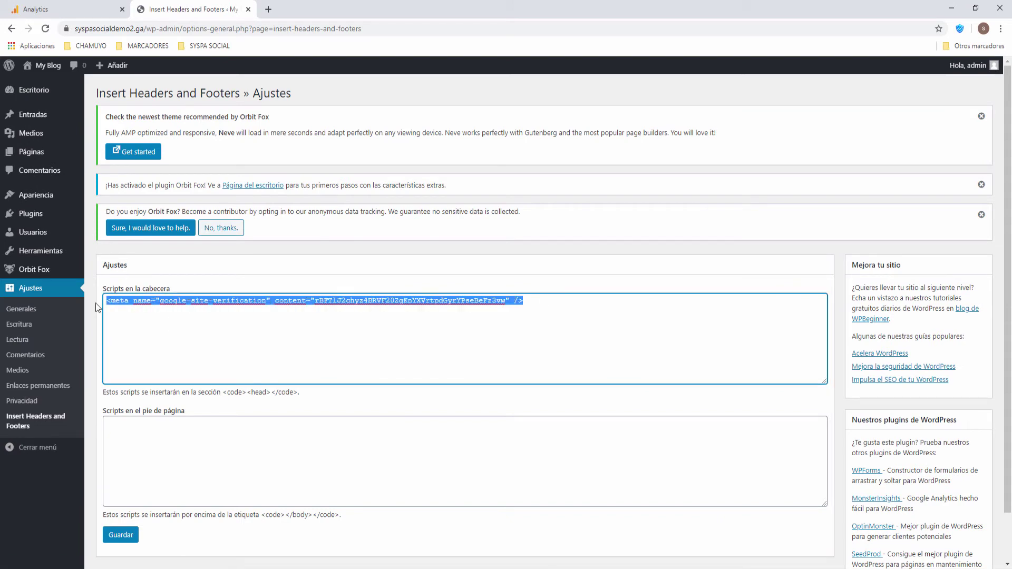
pyautogui.click(544, 302)
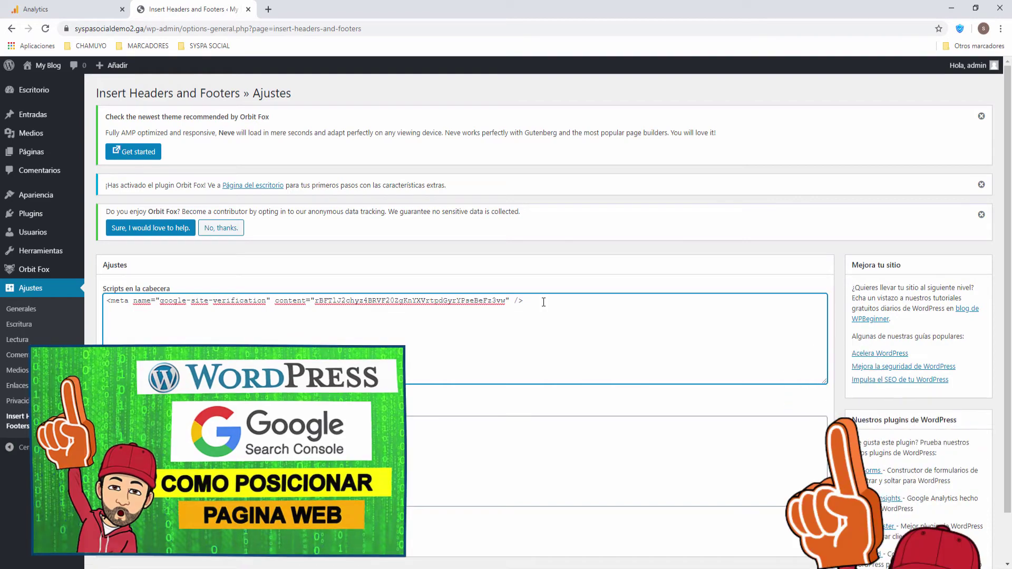
pyautogui.hotkey('ctrl', 'v')
pyautogui.scroll(2, 469, 357)
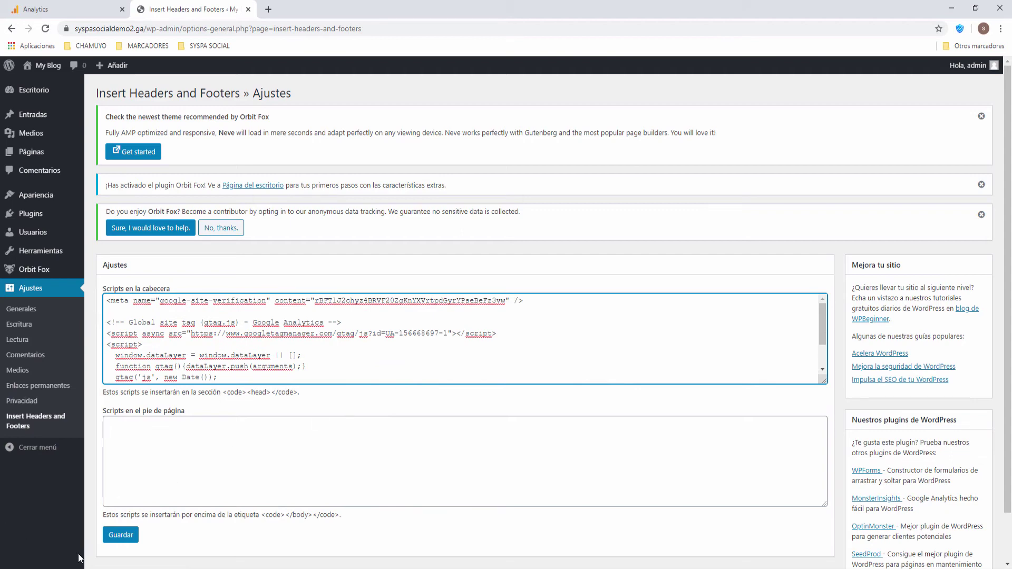
pyautogui.click(120, 536)
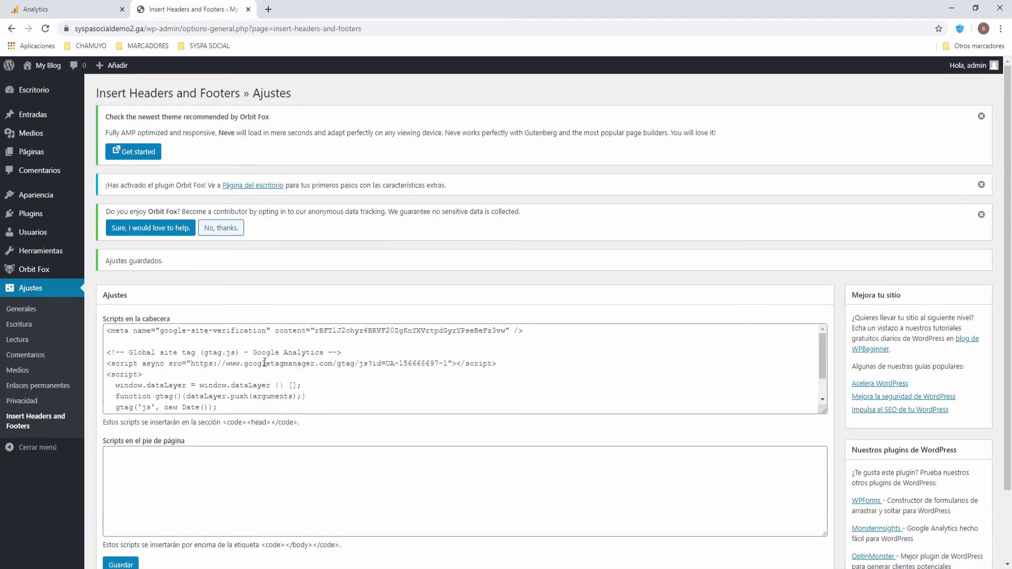
# Switch back to Google Analytics and send test traffic to the website from the tracking code page
pyautogui.click(69, 9)
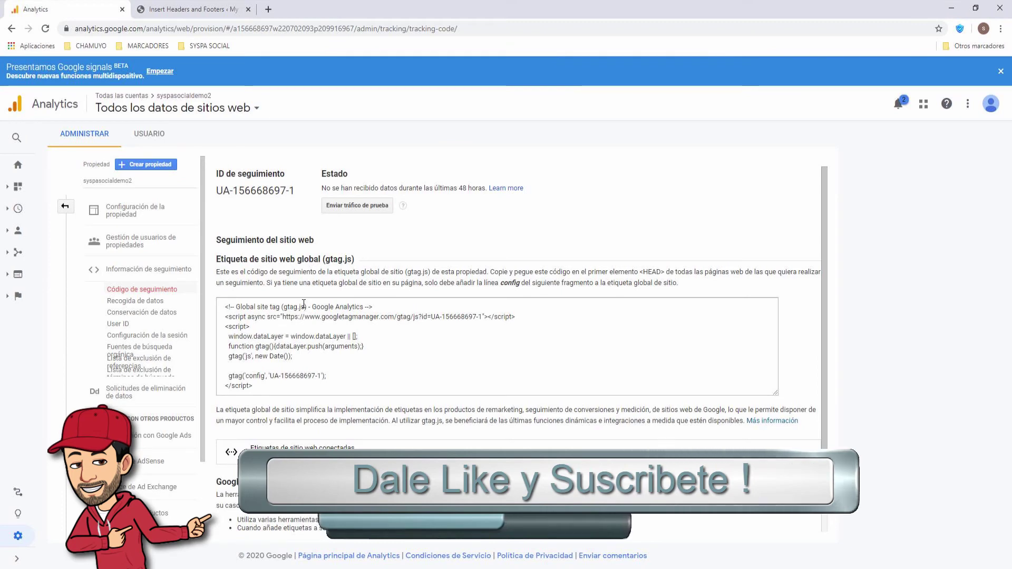
pyautogui.click(355, 207)
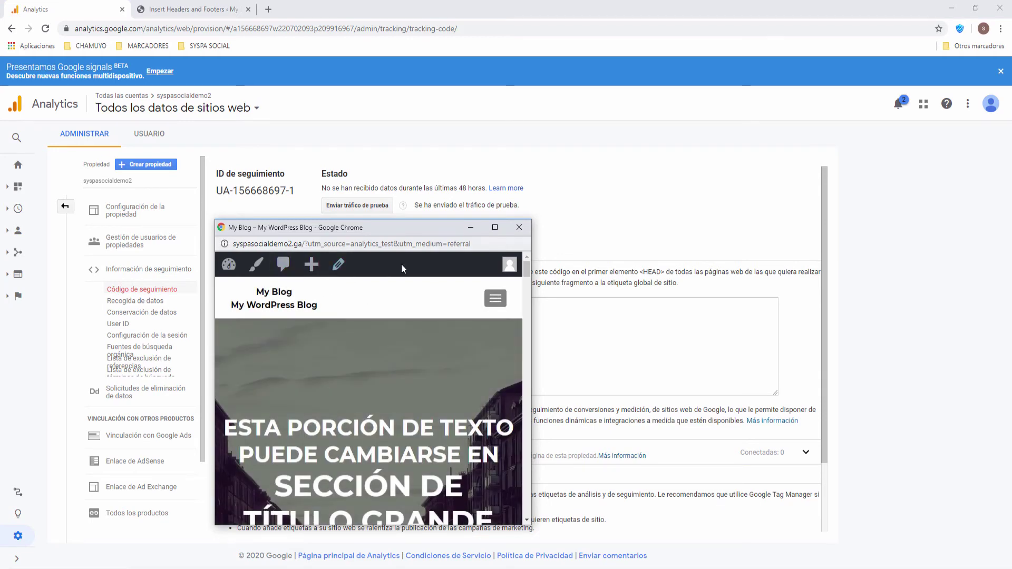
# Close the test website window and examine active users, page views, referrals and locations in the real-time overview report
pyautogui.click(526, 232)
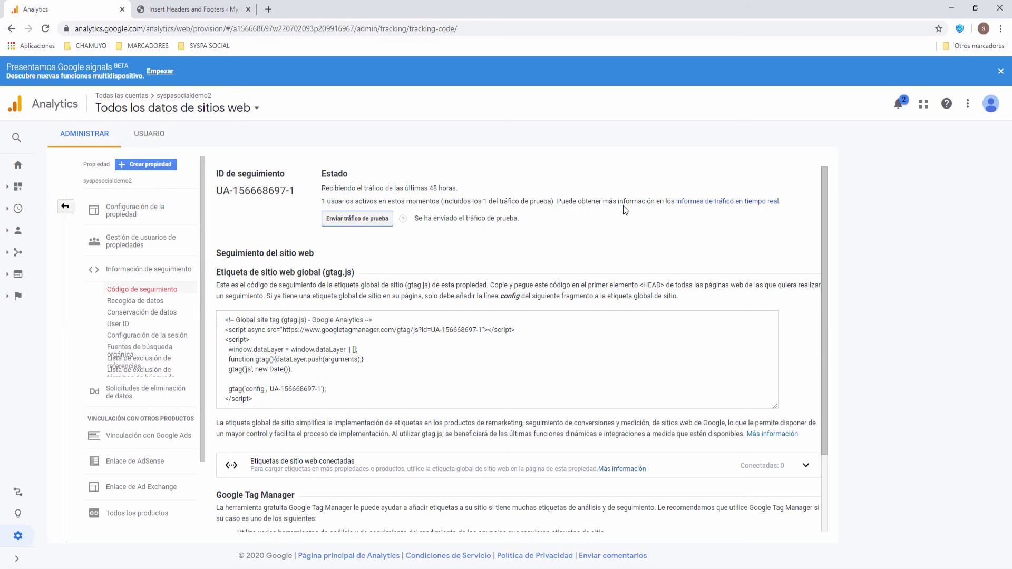
pyautogui.click(719, 206)
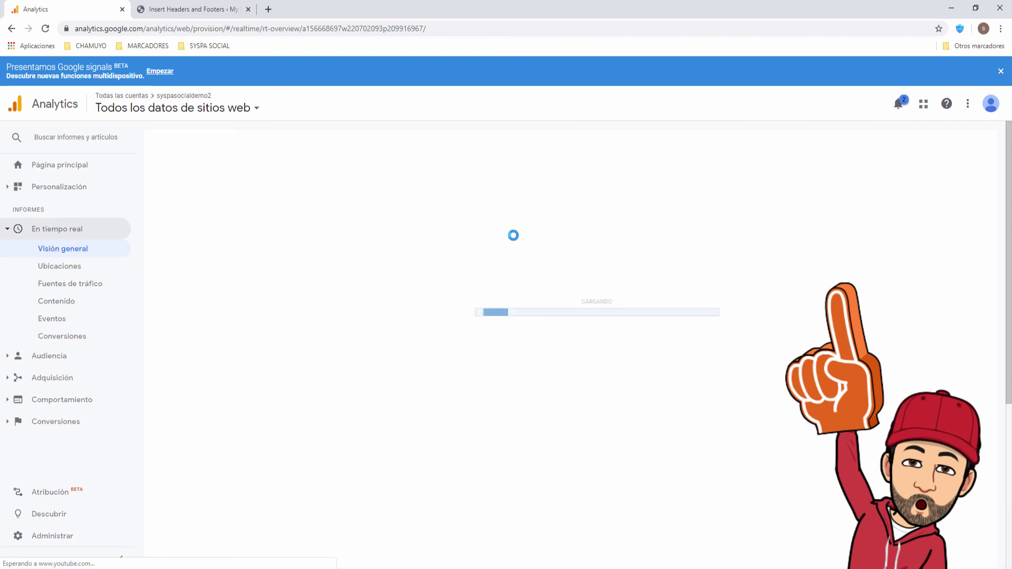
pyautogui.scroll(-1, 515, 374)
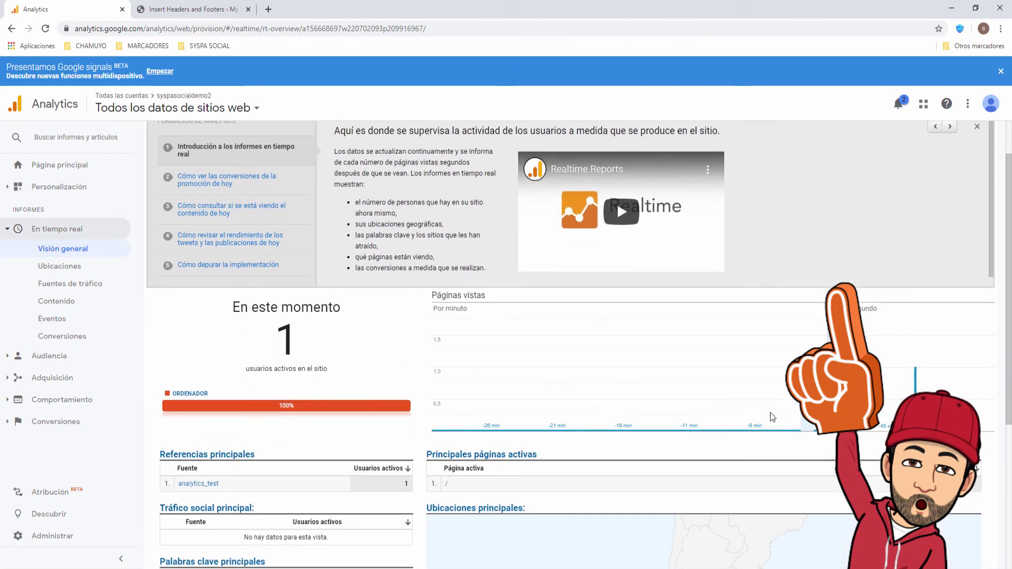
pyautogui.scroll(-3, 484, 434)
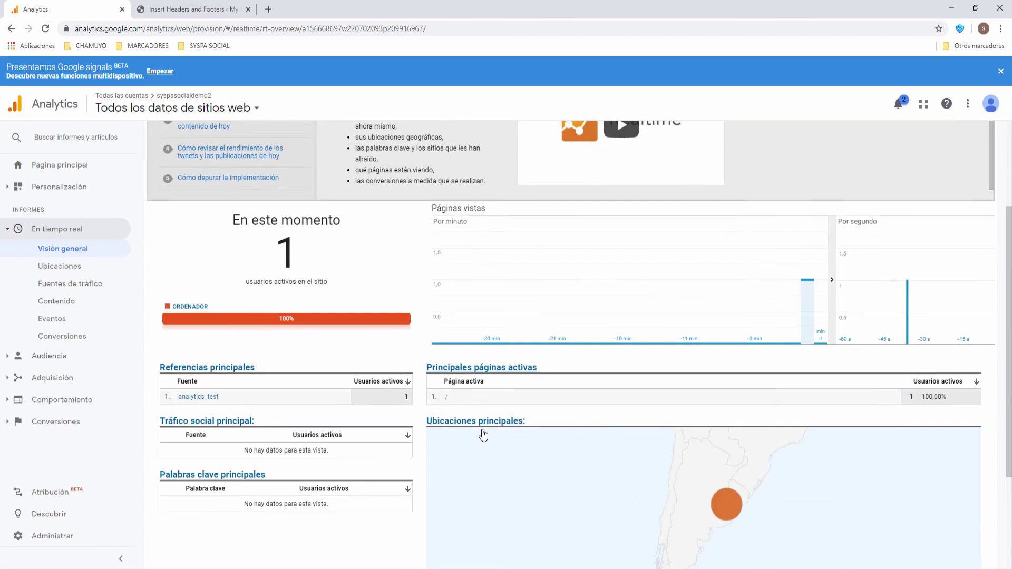
pyautogui.scroll(3, 484, 433)
pyautogui.scroll(-3, 484, 433)
pyautogui.moveTo(738, 430)
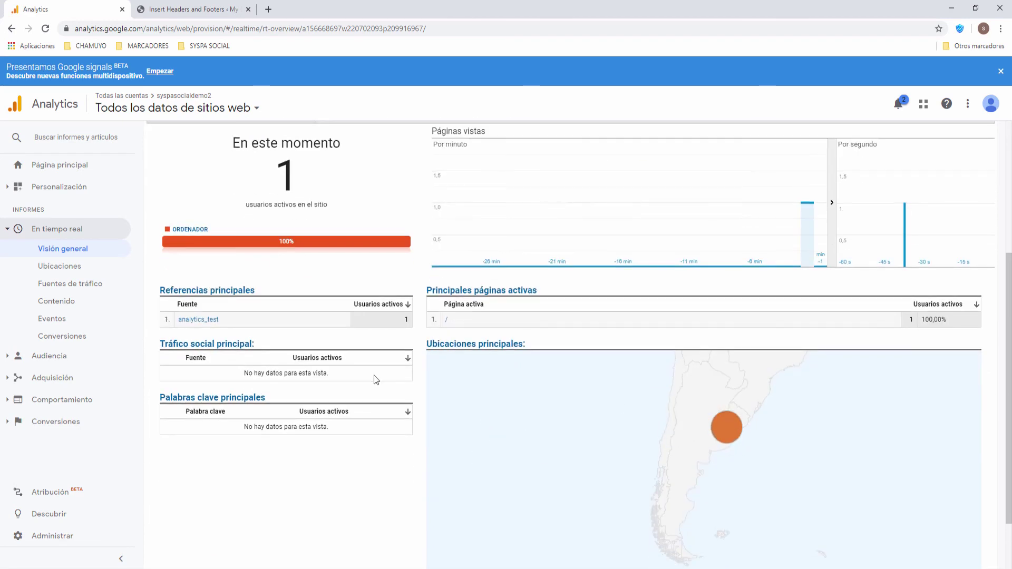
pyautogui.scroll(4, 377, 379)
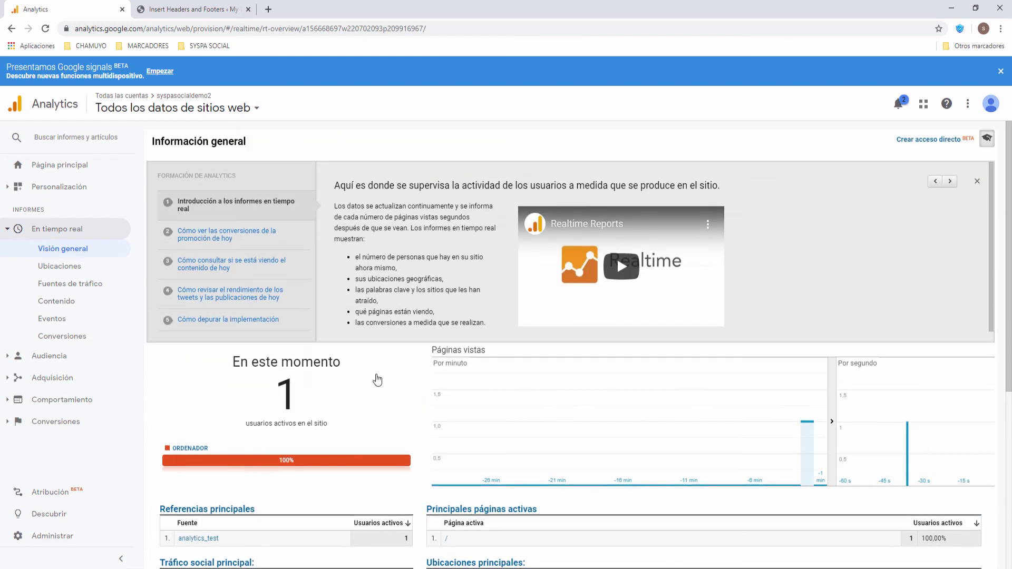
# Open the Analytics home page for the syspasocialdemo2 property
pyautogui.click(48, 166)
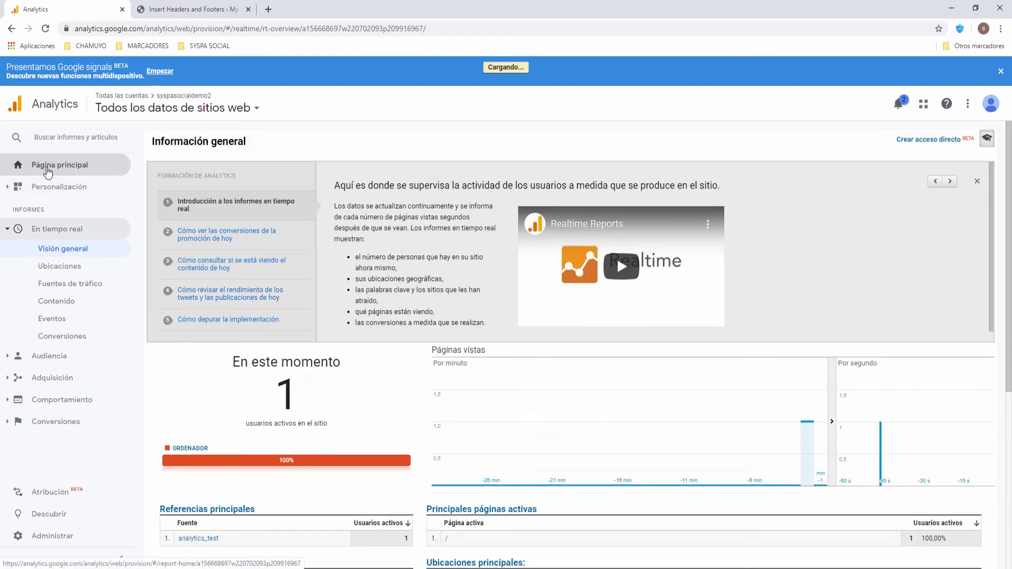